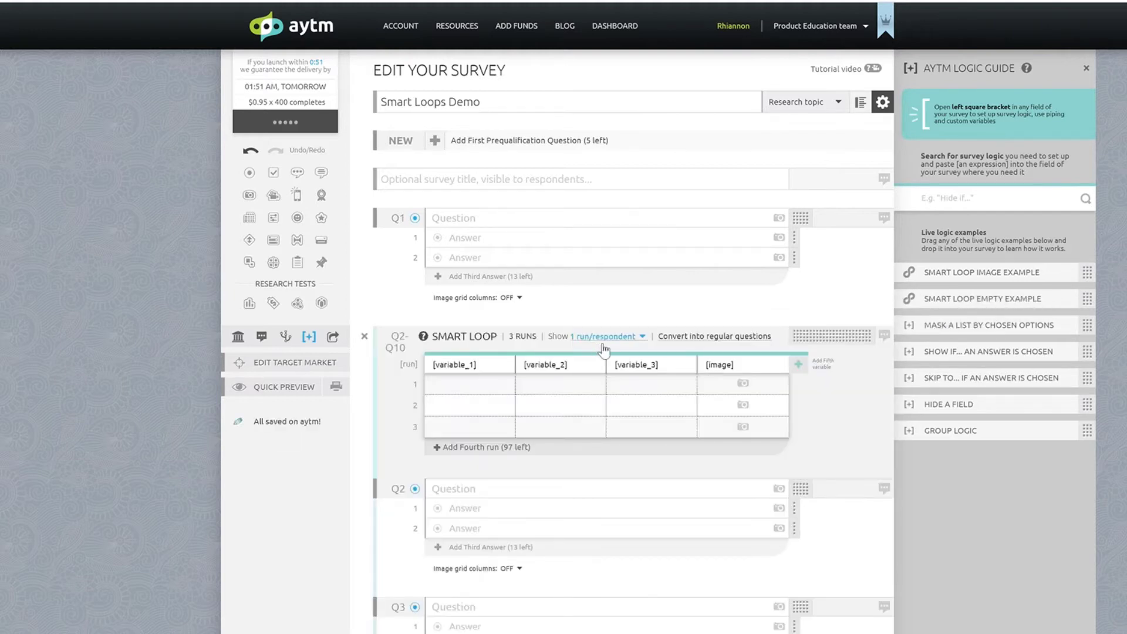
- Try the Smart Loop Image Example in the survey, look through its questions, and undo the insertion
scroll(823, 373, "down", 4)
scroll(822, 373, "up", 3)
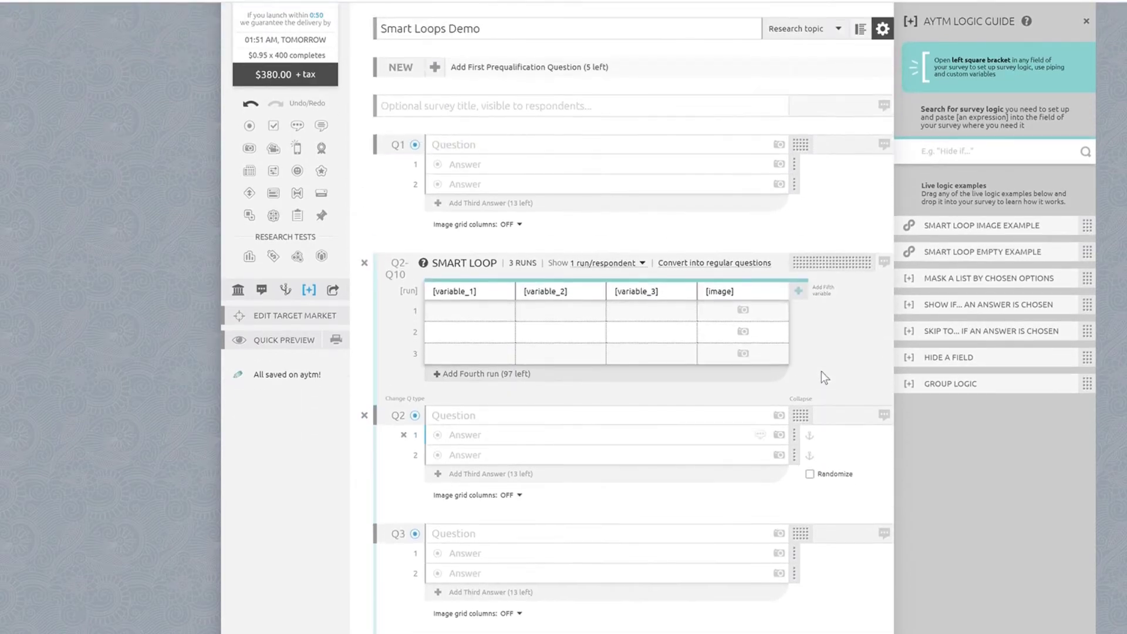
left_click_drag(986, 236, 583, 266)
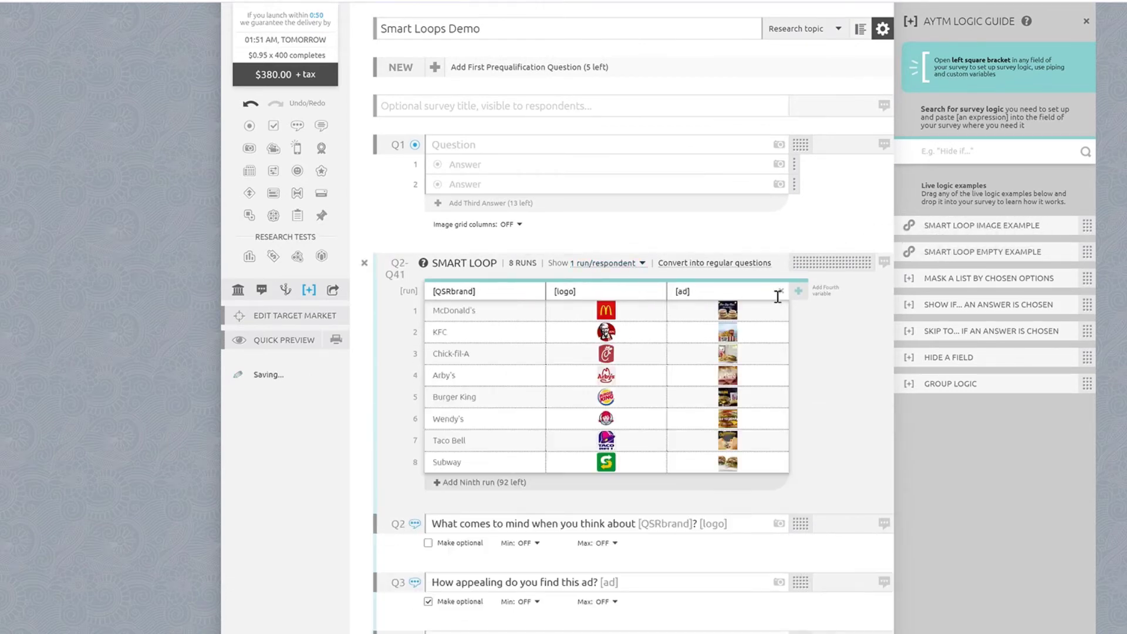
scroll(837, 310, "down", 4)
scroll(837, 312, "down", 5)
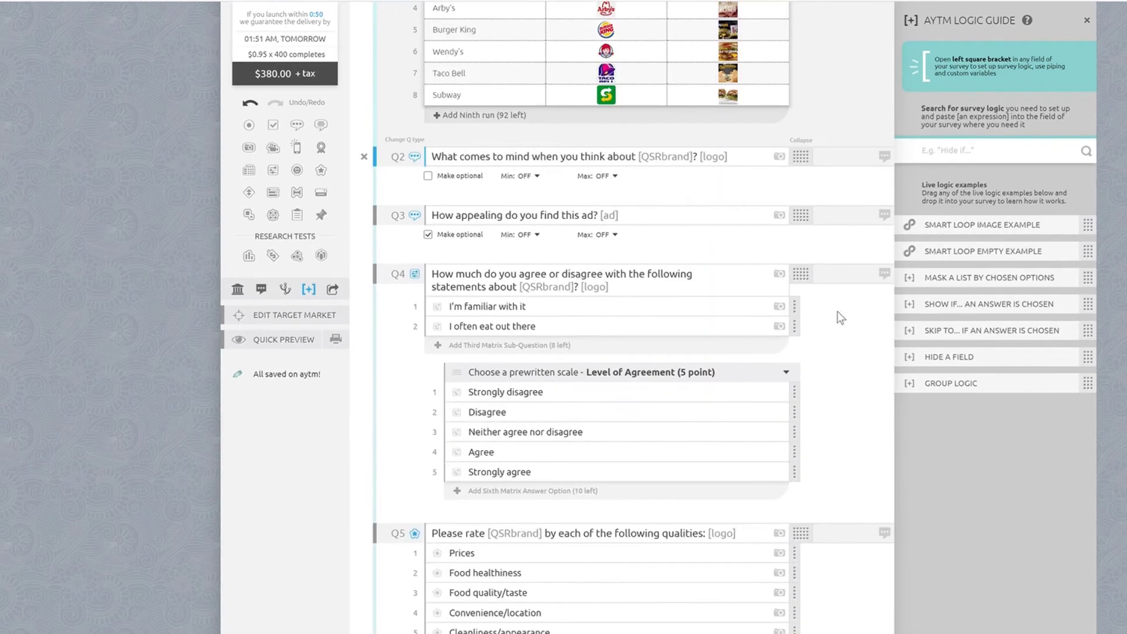
scroll(837, 312, "up", 7)
key("ctrl+z")
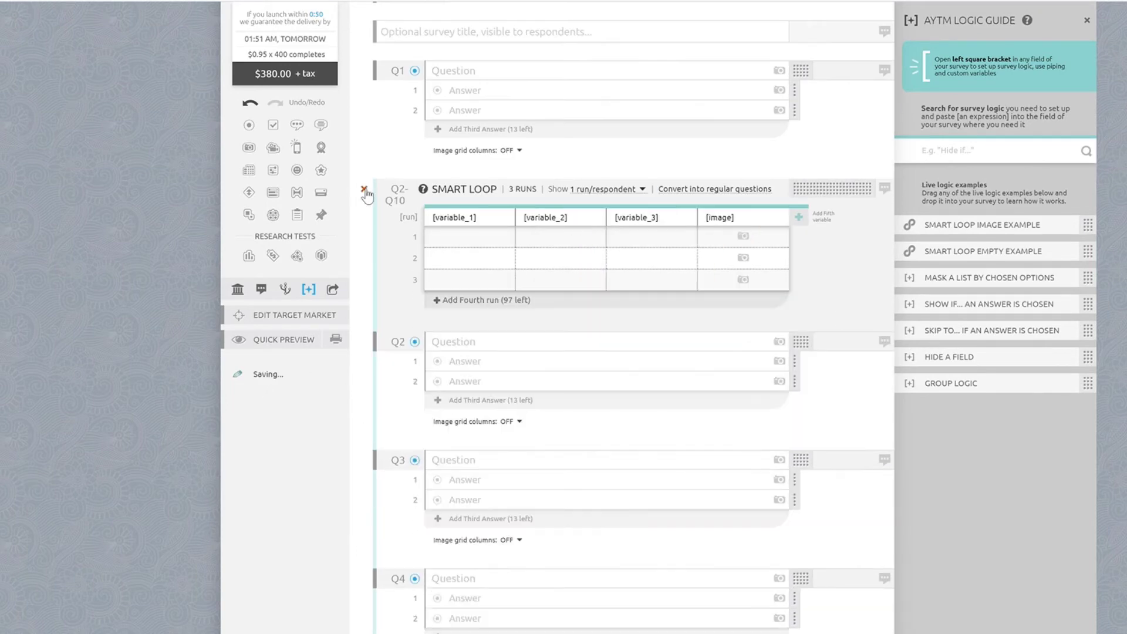
- Look at the Pet Product Concepts question set in the question library, and close the library
left_click(309, 290)
left_click(238, 290)
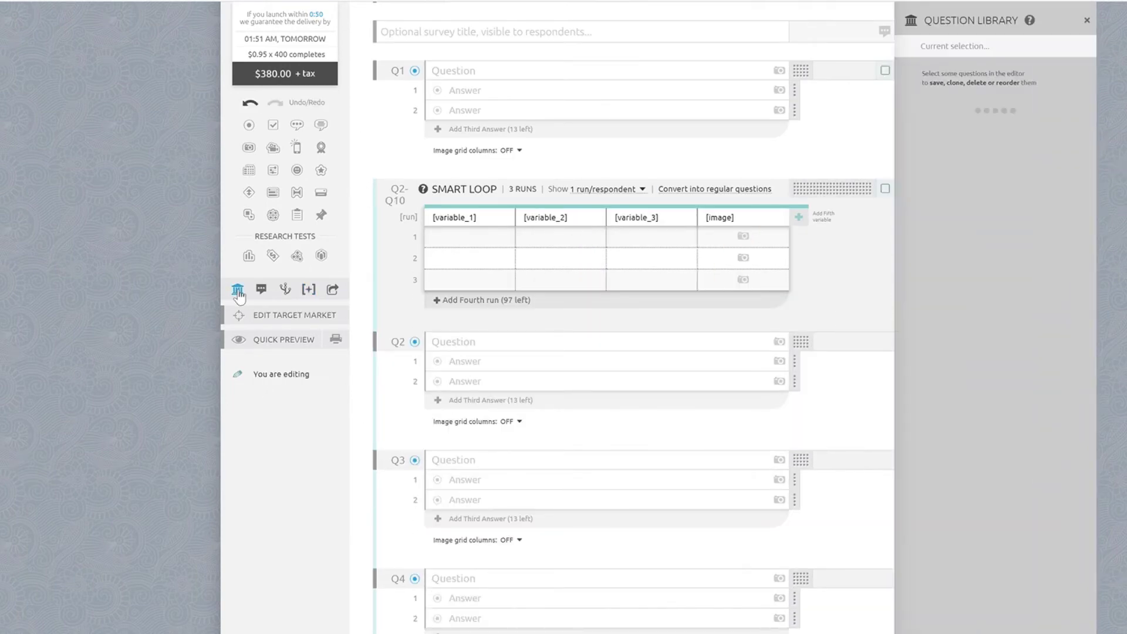
left_click(1034, 175)
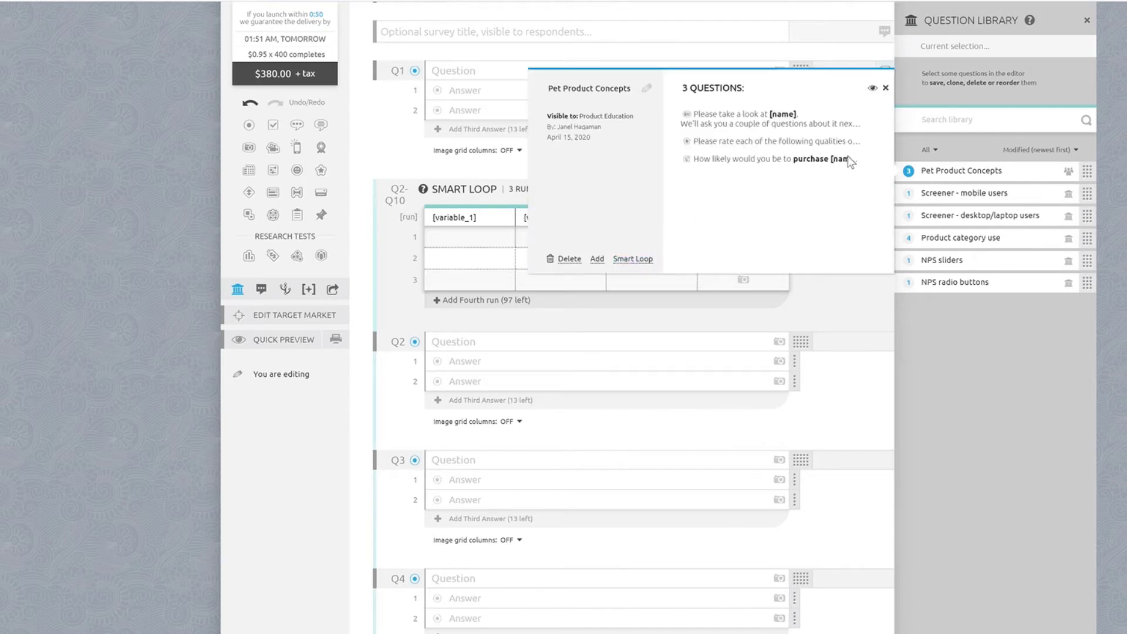
left_click(887, 89)
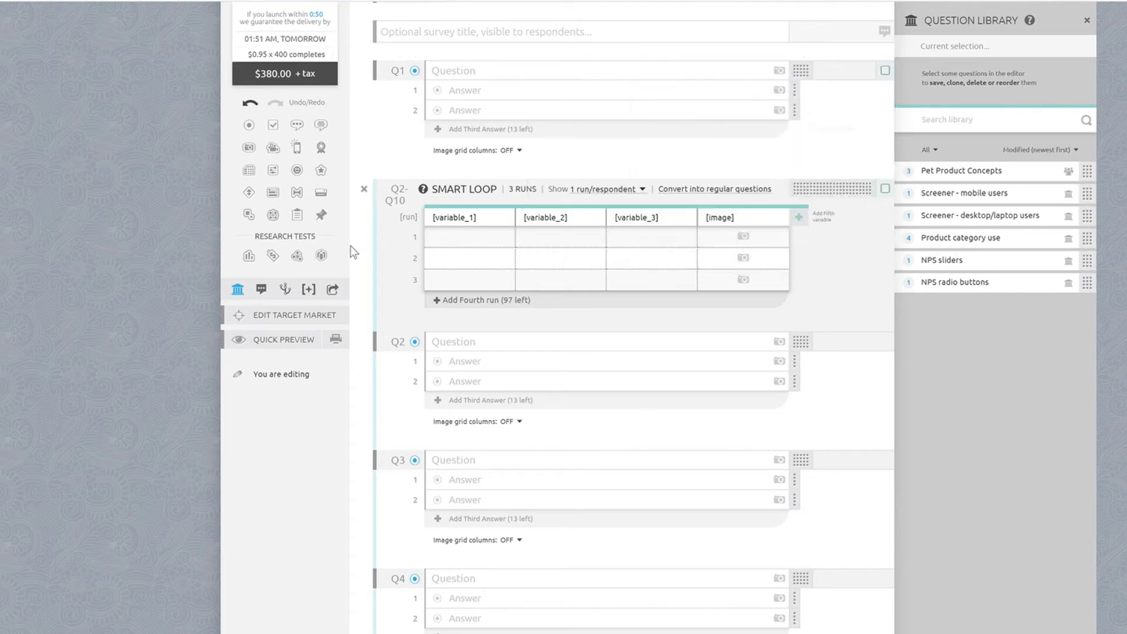
left_click(238, 291)
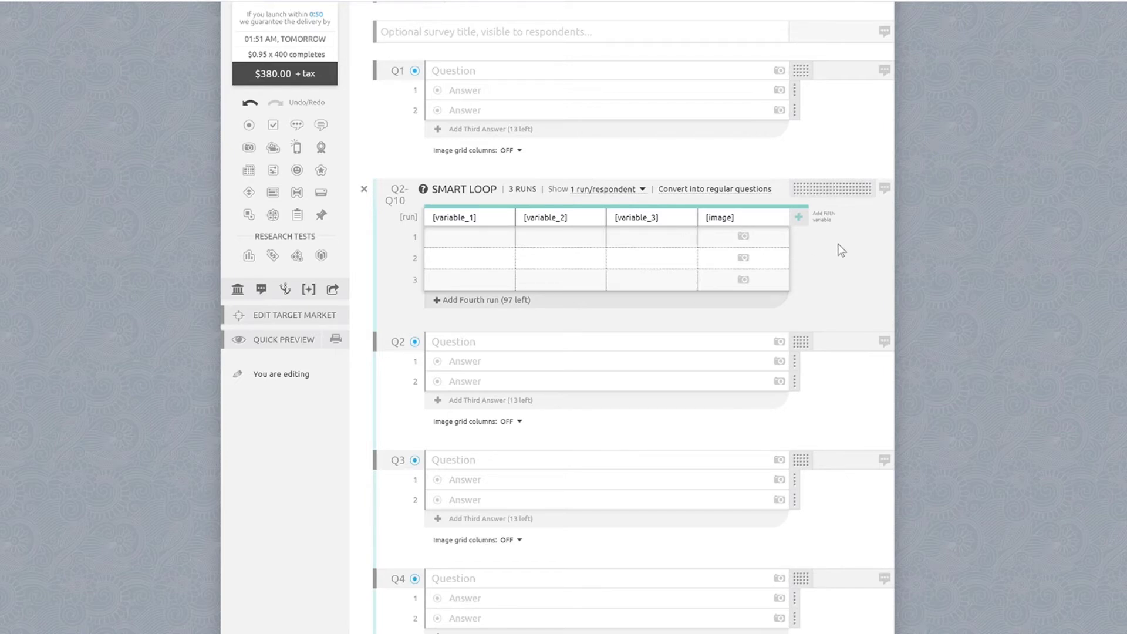
- Rename the smart loop's first variable to product_name and remove the variable_2 and variable_3 columns
left_click(462, 244)
left_click(456, 260)
left_click(454, 283)
double_click(445, 219)
type("product_name")
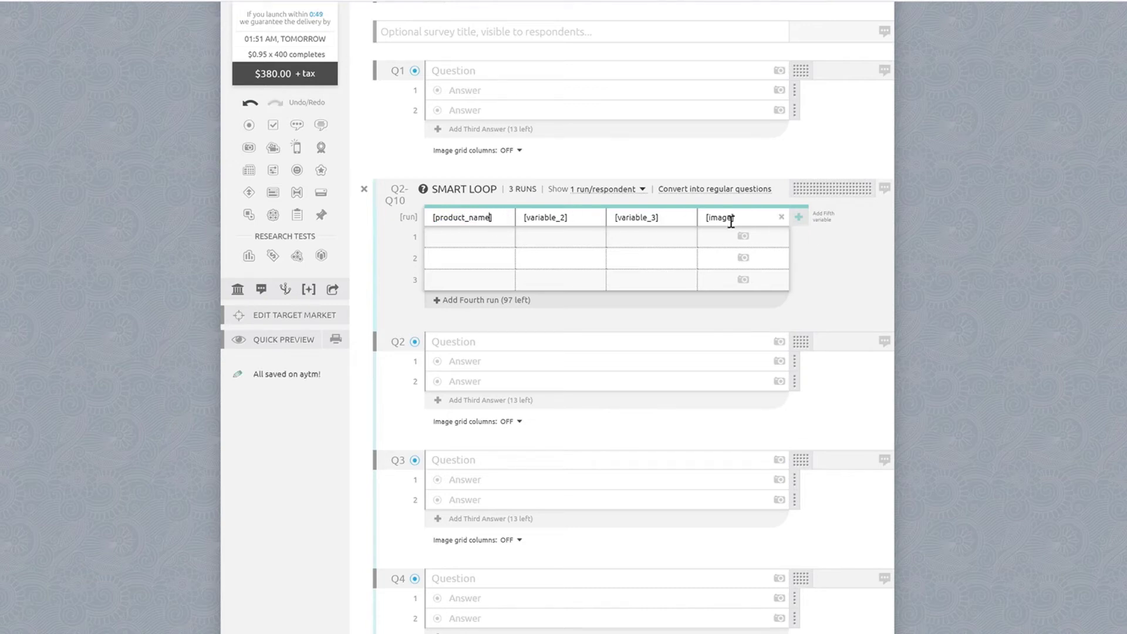
left_click(691, 218)
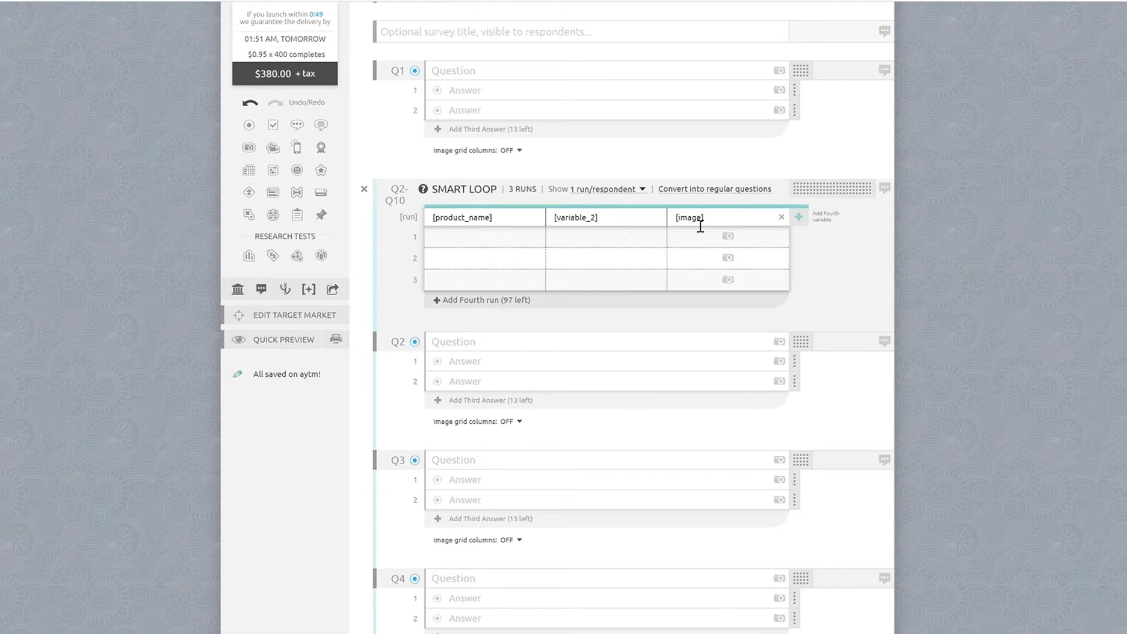
left_click(661, 220)
- Enter No Shed Shampoo, Call-R-Translator and Pet Sitting Robot as the product names of the three runs
left_click(520, 245)
type("No Shed Shampoo")
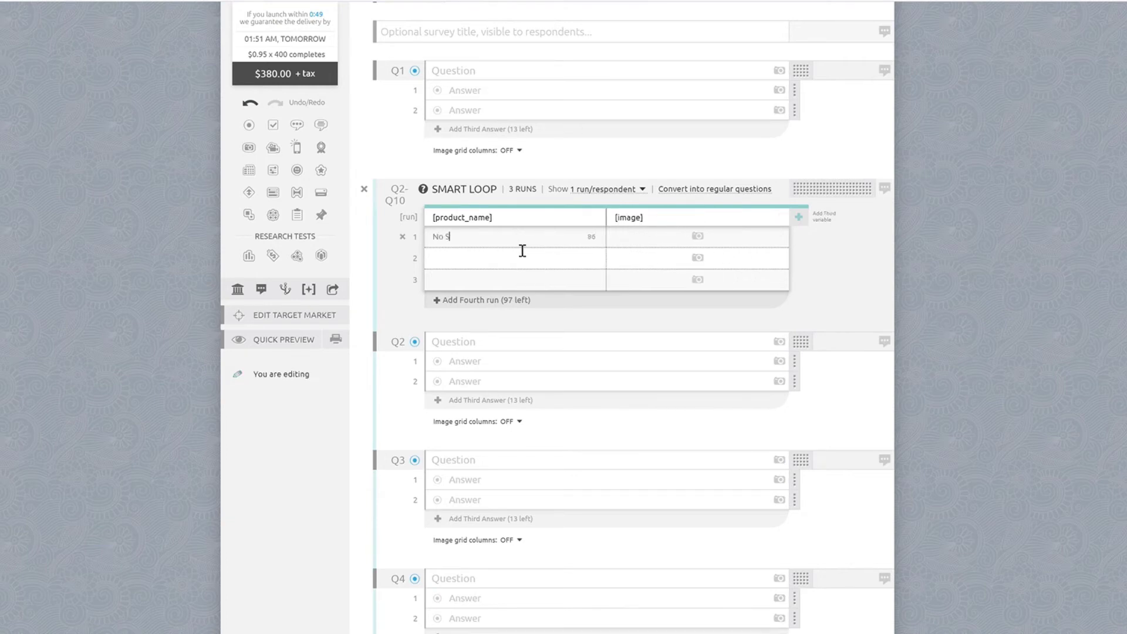
key("Tab")
type("Call-R-TranslatorPet Sitting Robot")
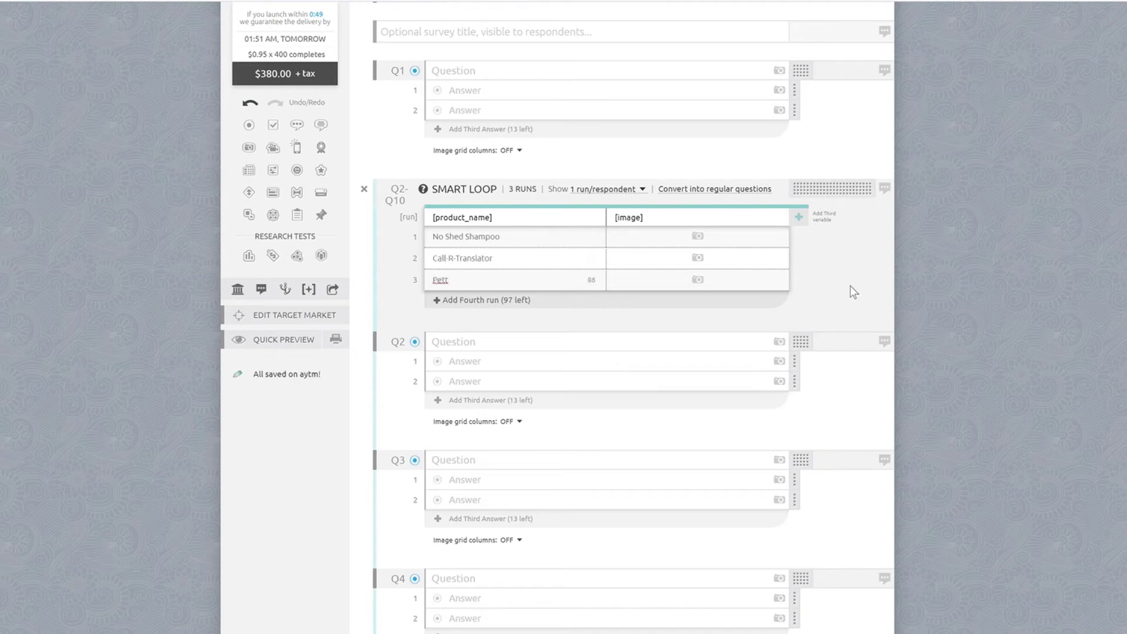
- Add a product image to each of the three runs and set the loop to show 1 run/respondent
left_click(698, 236)
left_click_drag(729, 276, 728, 276)
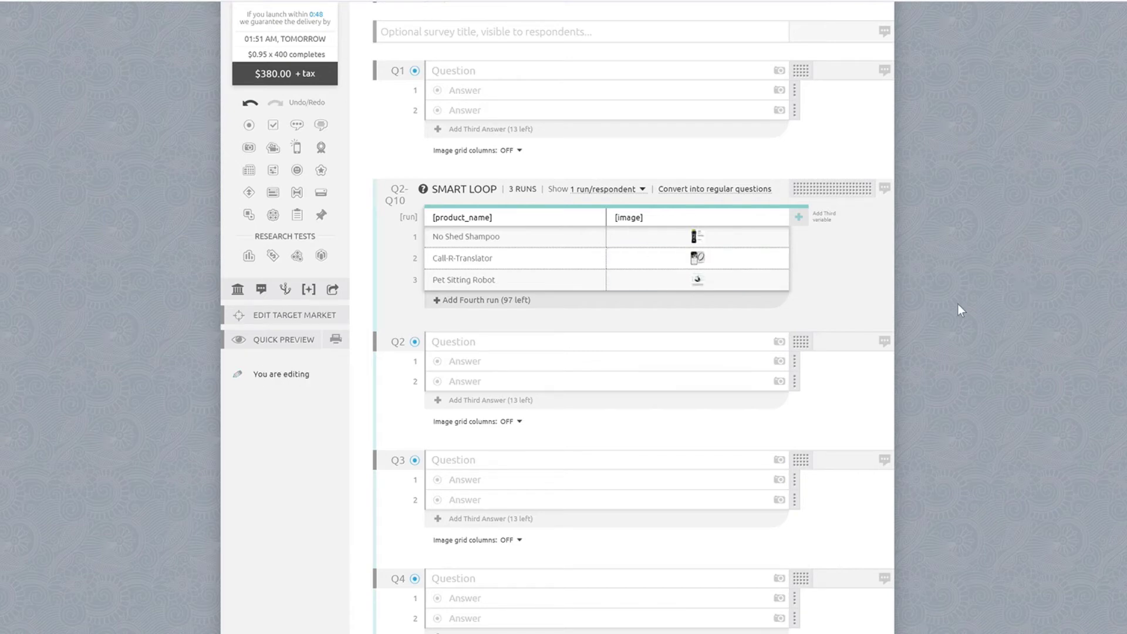
left_click(646, 193)
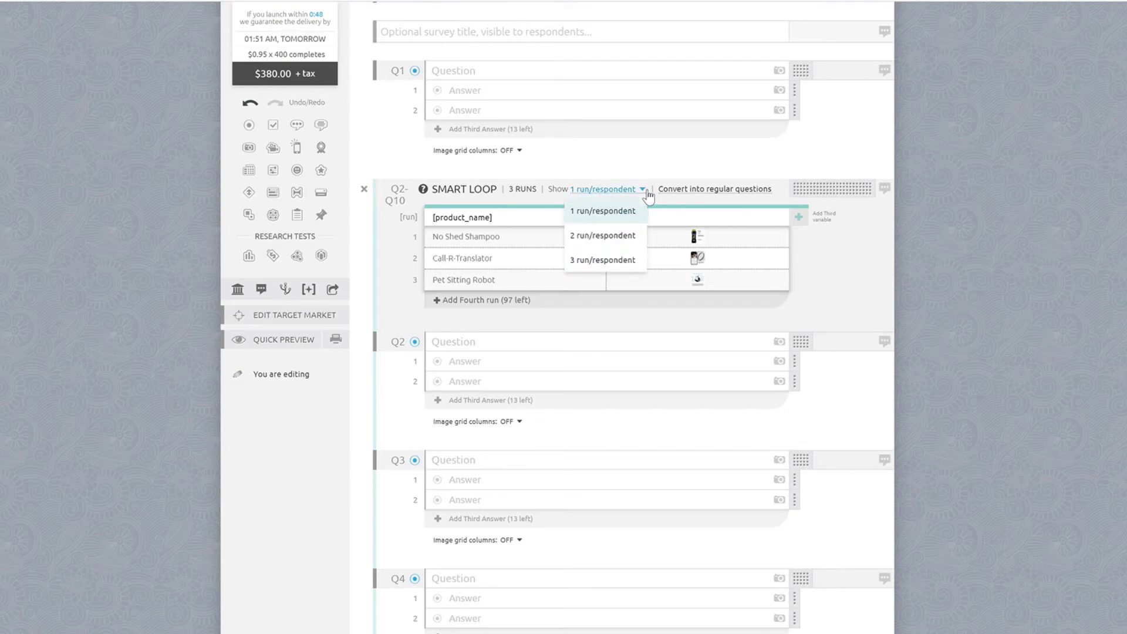
left_click(617, 212)
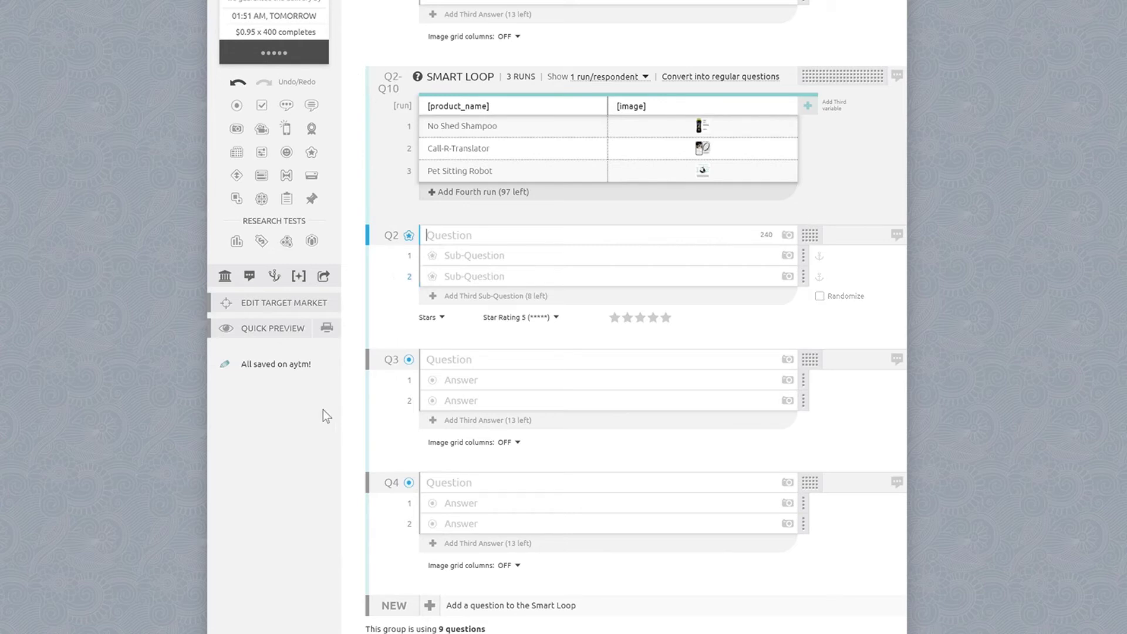
- Write the Q2 question text as "Please rate each of the following qualities of the [product_name]: [image]"
type("Please ra")
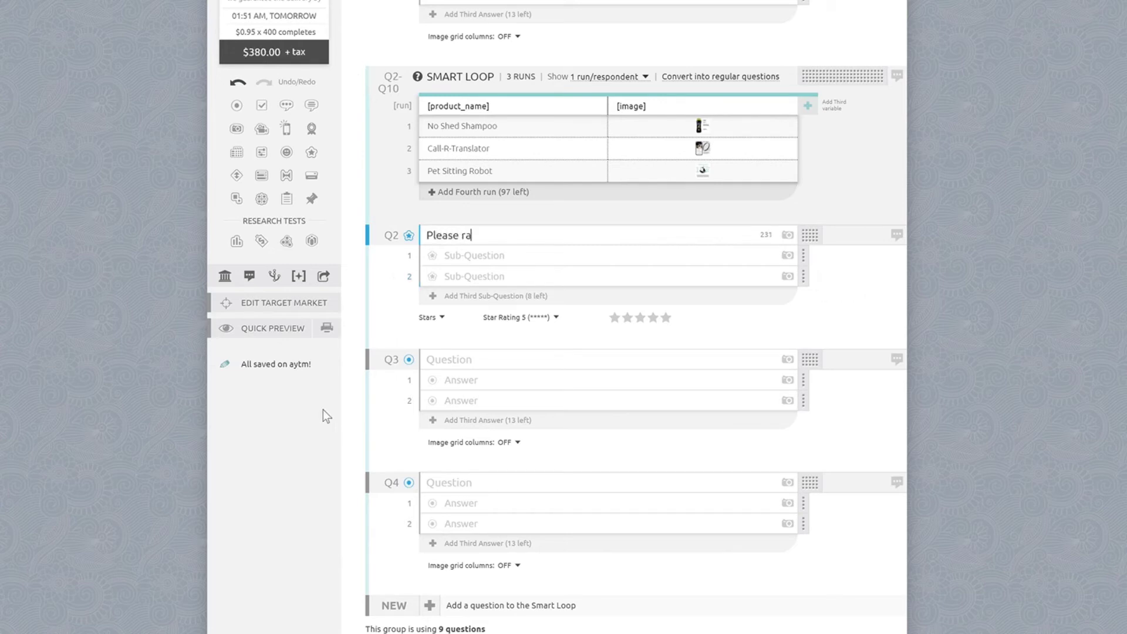
type("te each of the foll")
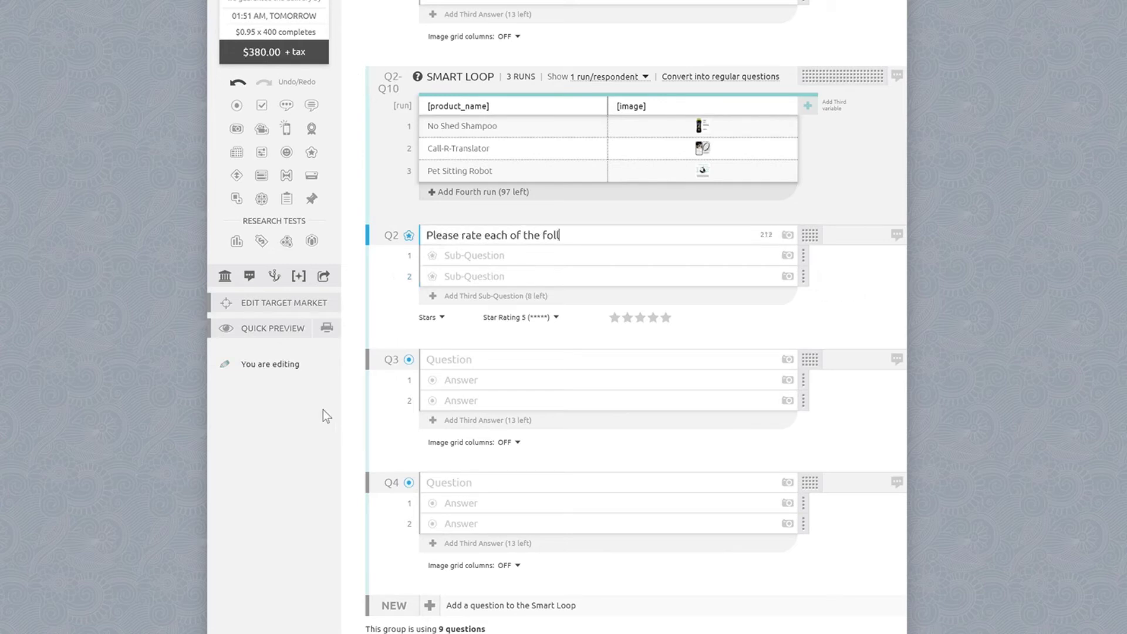
type("owing qualities of the")
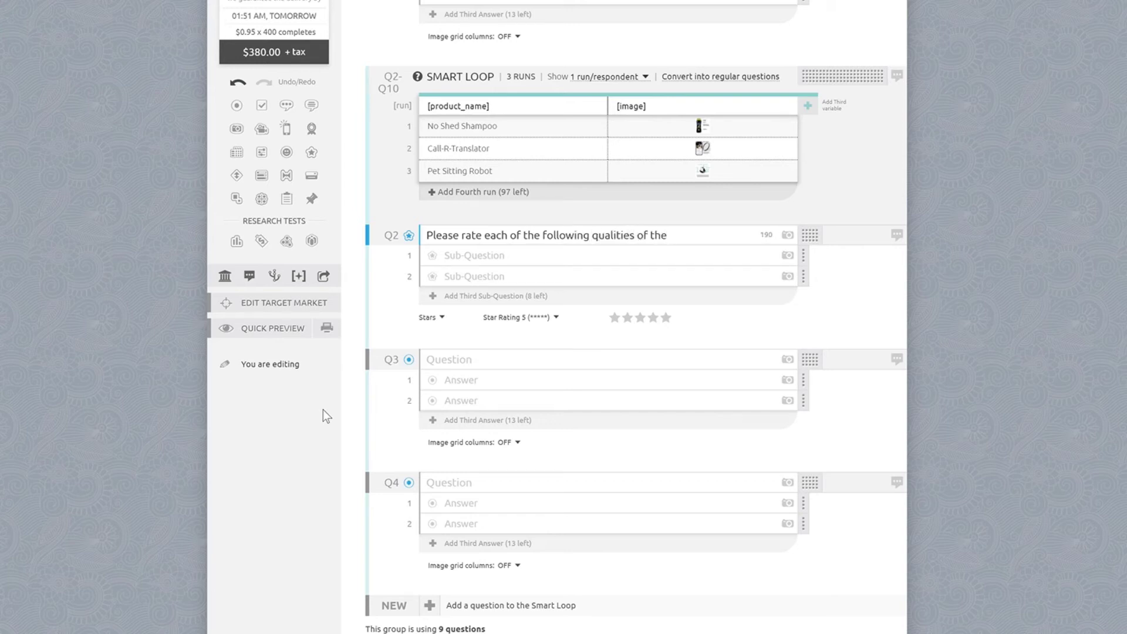
type(" [product_name]: [image]")
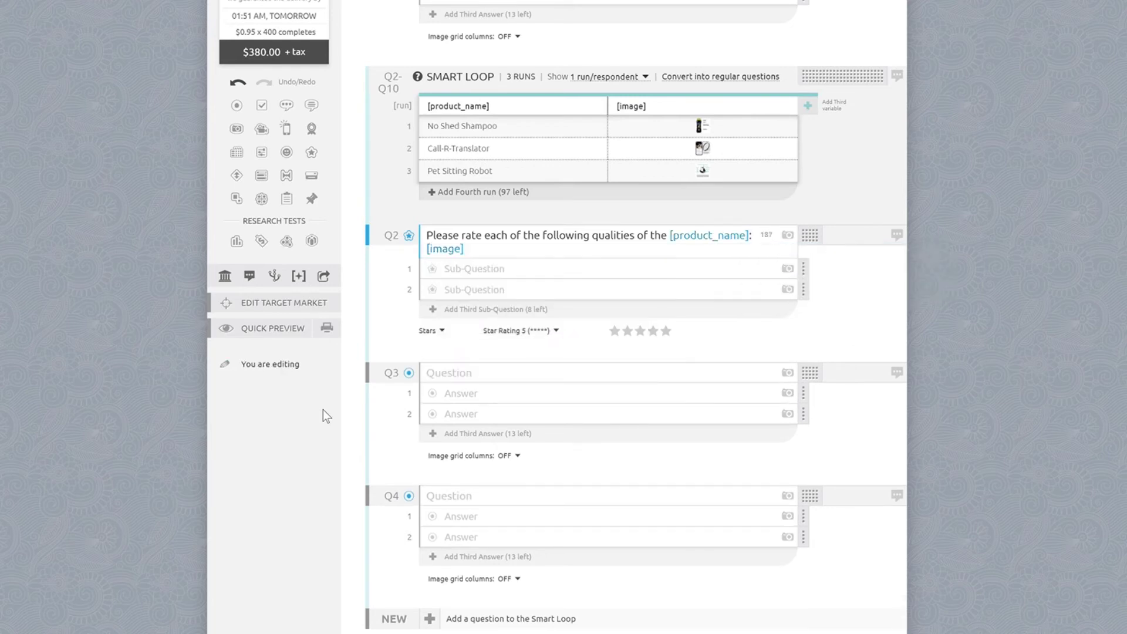
- Add the Q2 sub-questions Innovativeness, Practicality and Believability, and randomize their order
left_click(578, 269)
type("Innovativeness")
key("Return")
type("Practicality")
key("Return")
type("Believability")
left_click(820, 329)
- Write the Q3 question text as "How likely would you be to purchase [product_name] if the price wasn't an issue? [image]"
scroll(528, 349, "down", 1)
left_click(479, 323)
type("How likely would you be to purchase [product_name] if the price wasn't an issue? [image]")
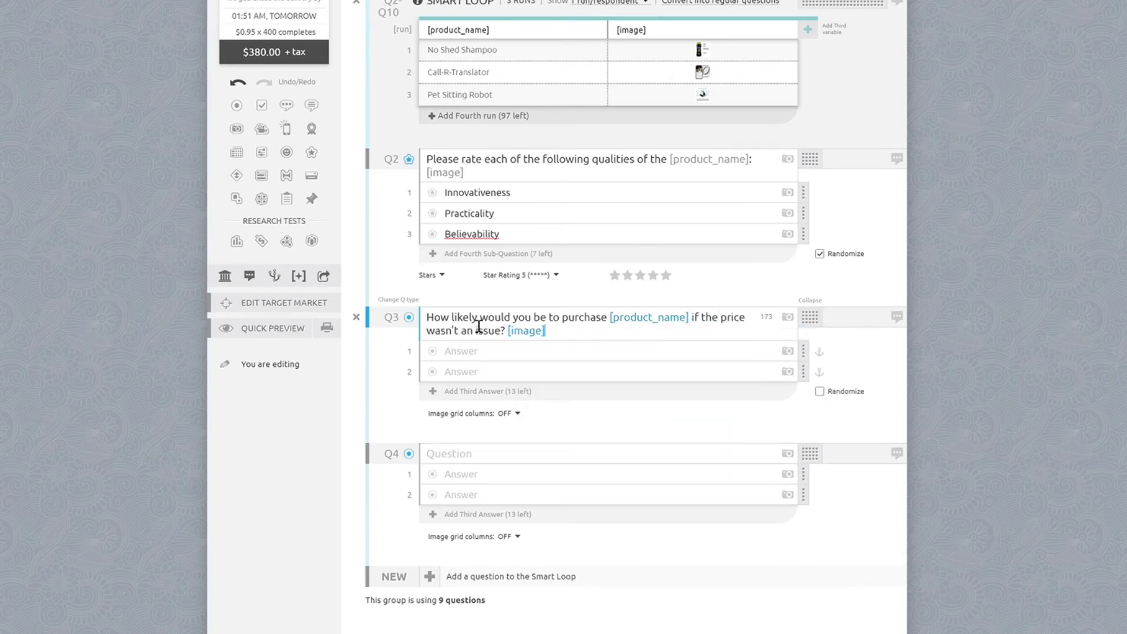
- Convert Q3 into a matrix question and apply the prewritten Level of Likelihood scale
left_click(409, 317)
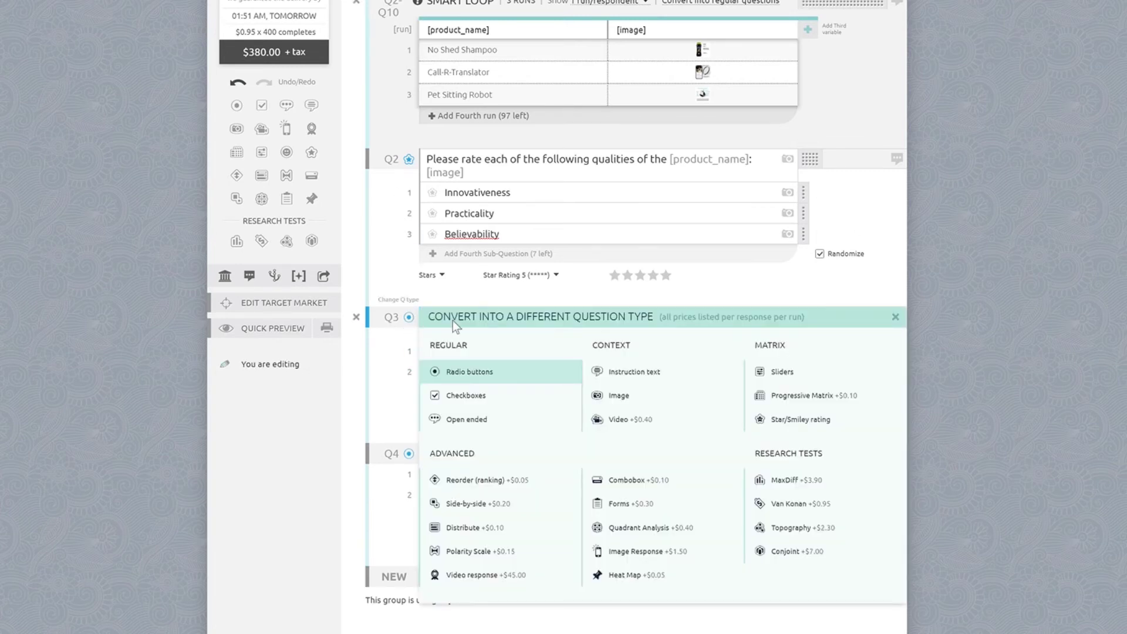
left_click(754, 371)
left_click(795, 420)
scroll(747, 519, "down", 3)
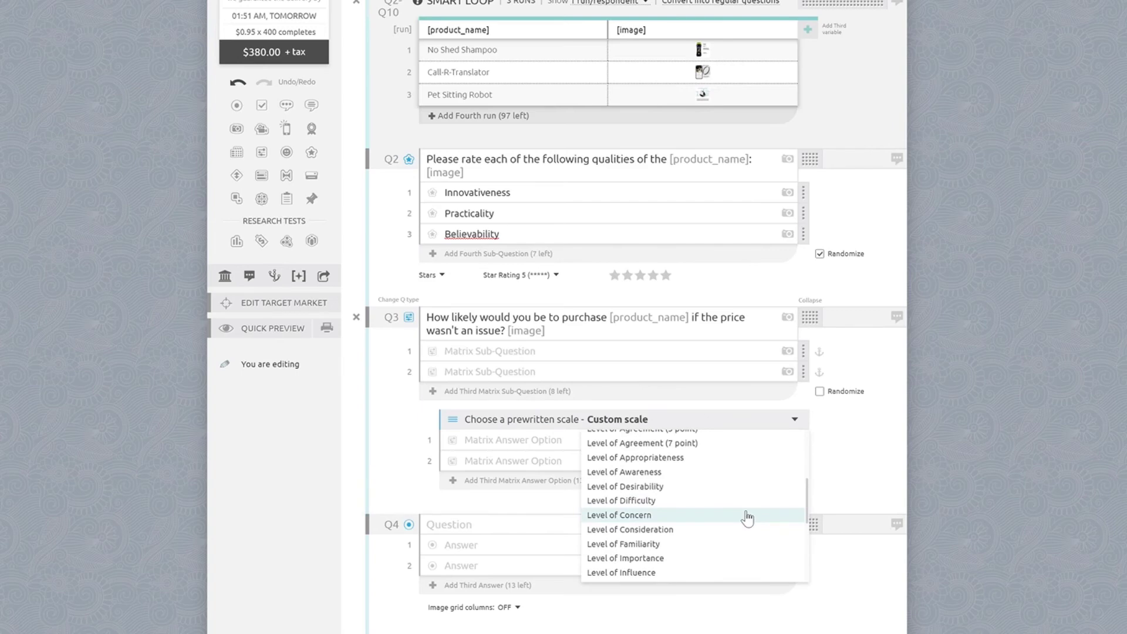
scroll(748, 519, "down", 1)
left_click(699, 510)
- Remove the empty matrix sub-questions from Q3 and delete the empty Q4 from the smart loop
scroll(699, 388, "up", 1)
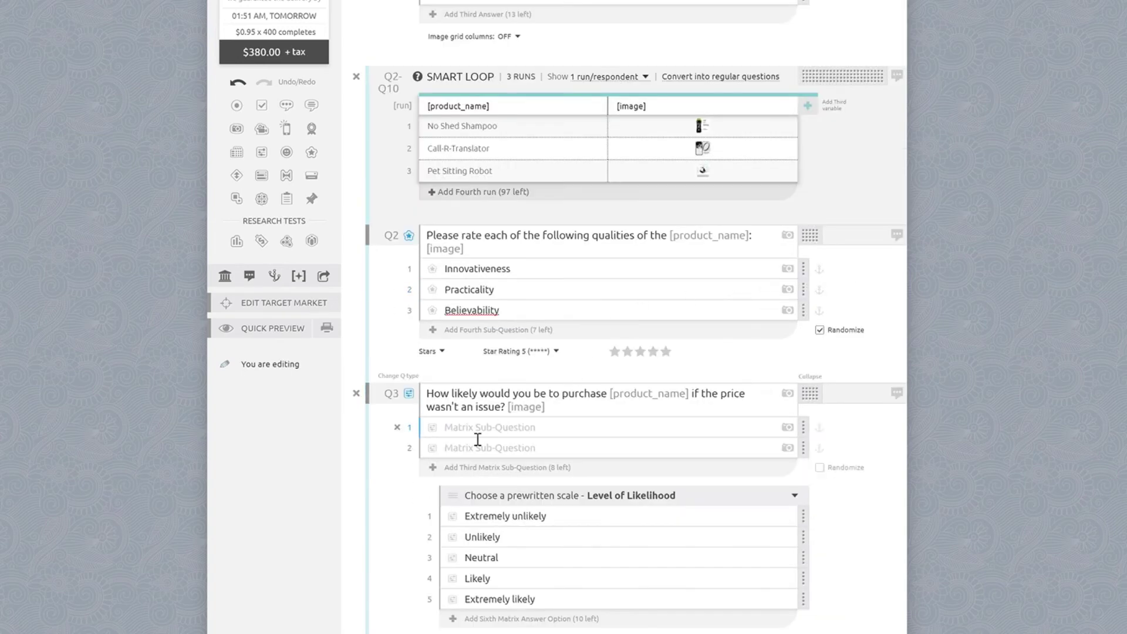
left_click(397, 427)
left_click(397, 427)
scroll(879, 464, "down", 4)
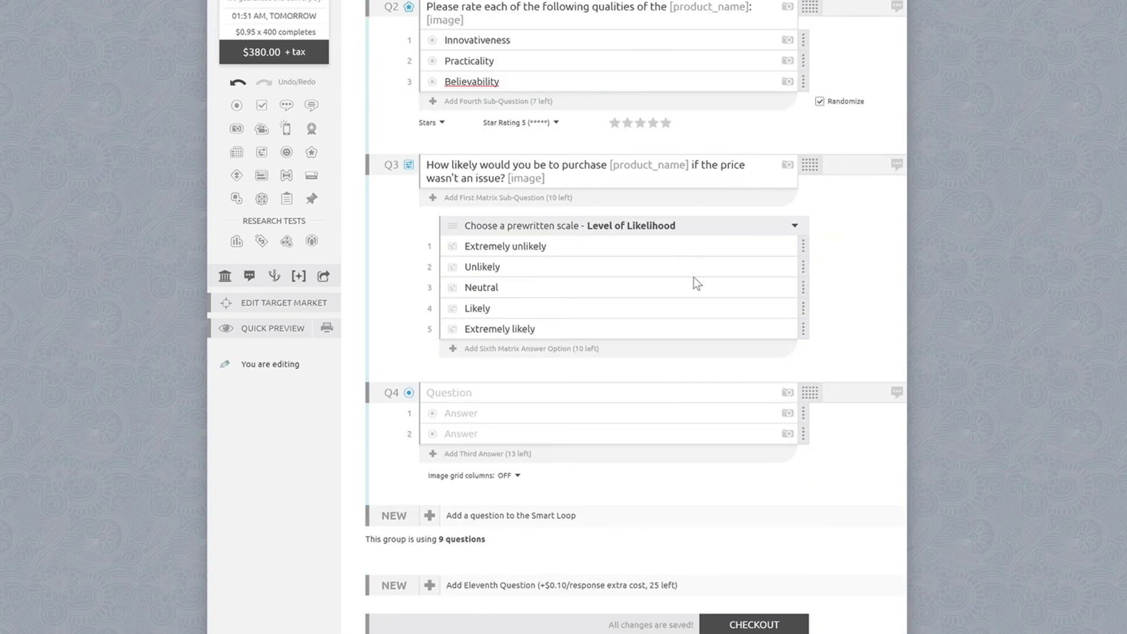
left_click(359, 392)
scroll(1028, 382, "up", 3)
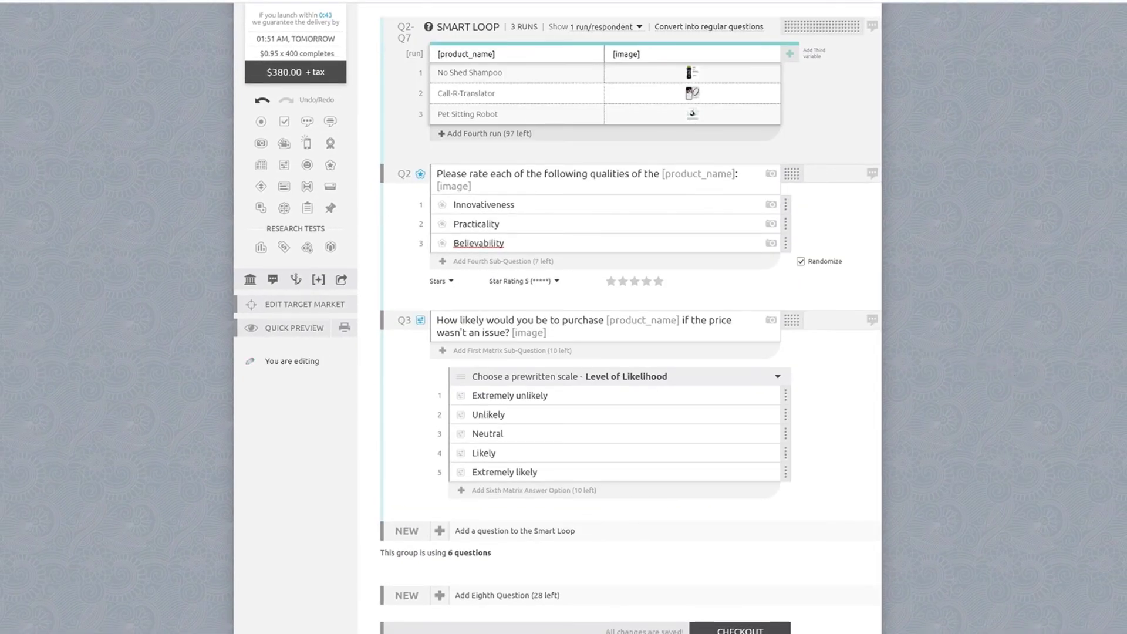
- Preview the rating question as a respondent, enlarge its product image, and close the enlarged image
scroll(631, 324, "up", 2)
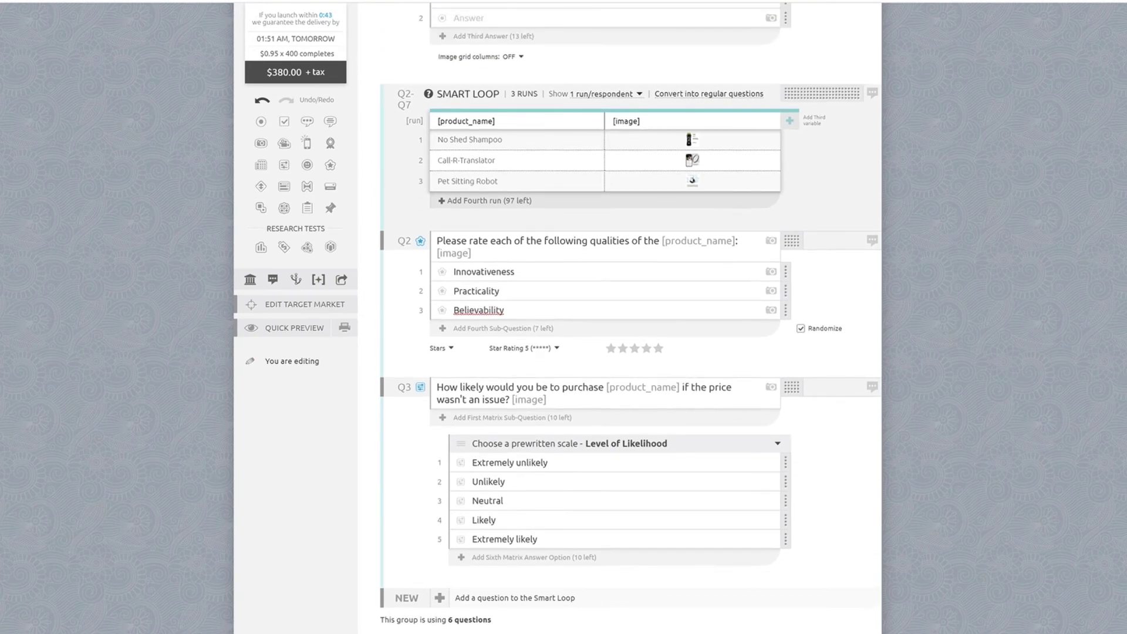
scroll(631, 325, "down", 2)
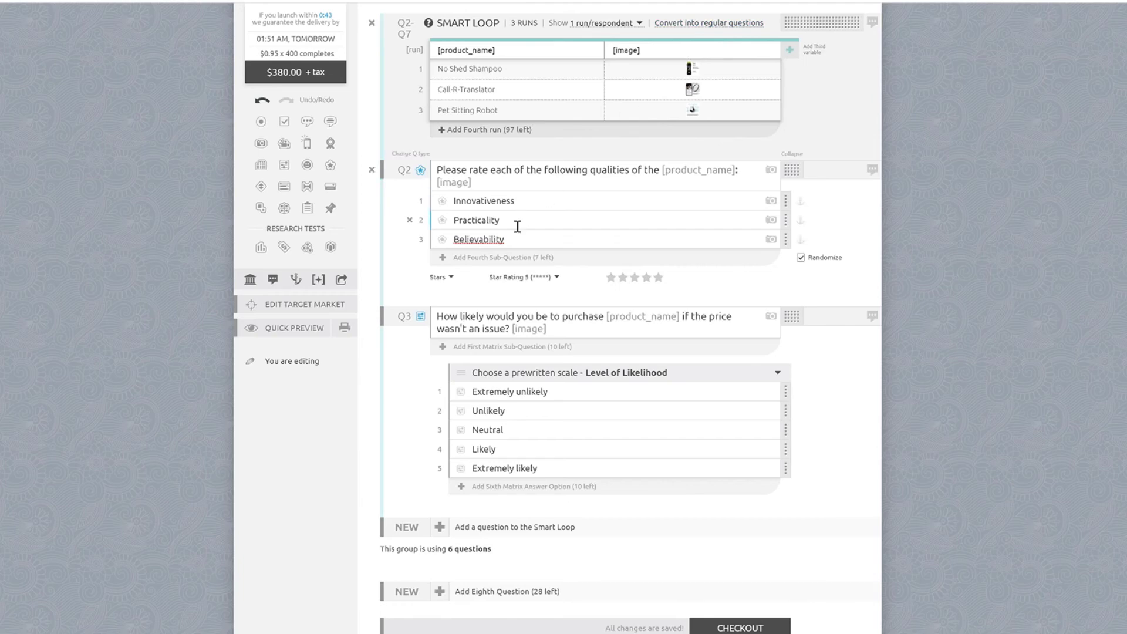
left_click(298, 332)
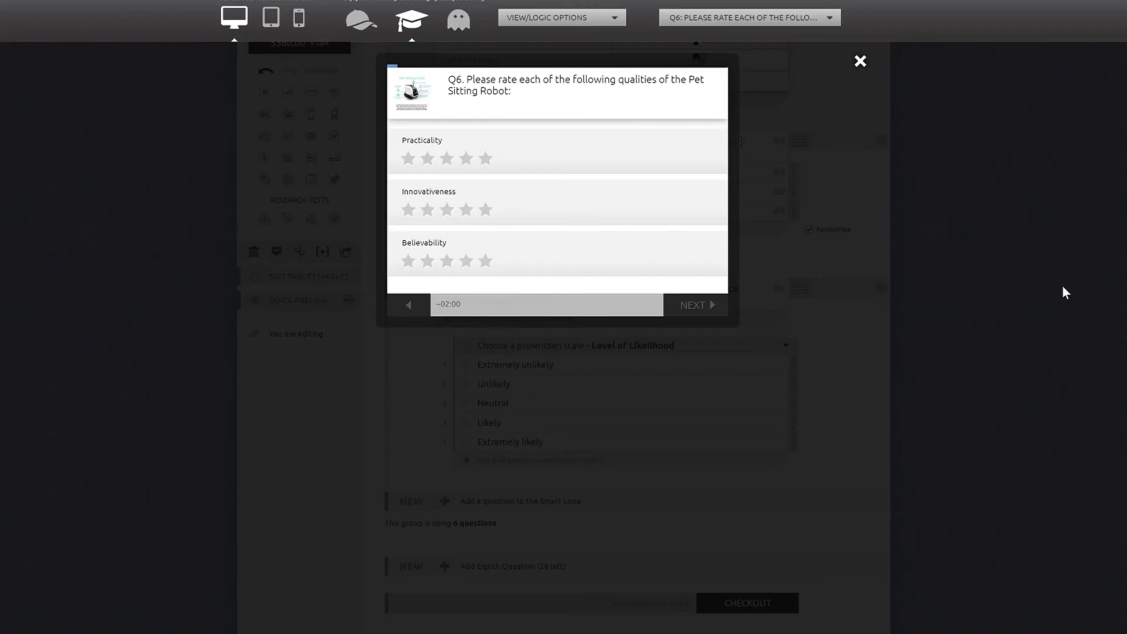
left_click(367, 105)
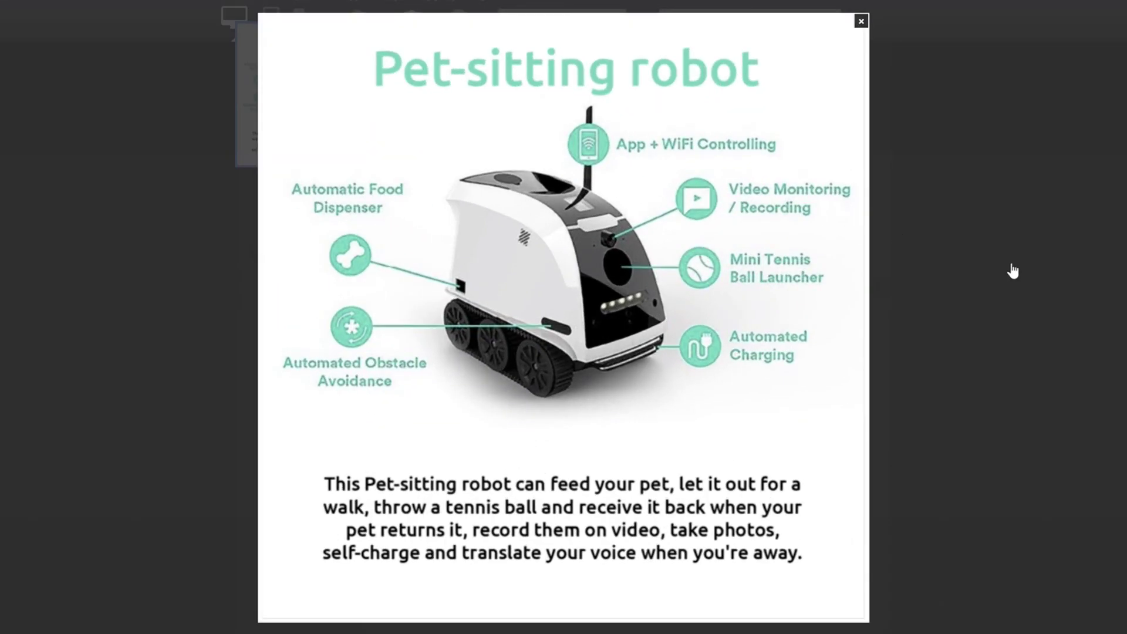
left_click(861, 22)
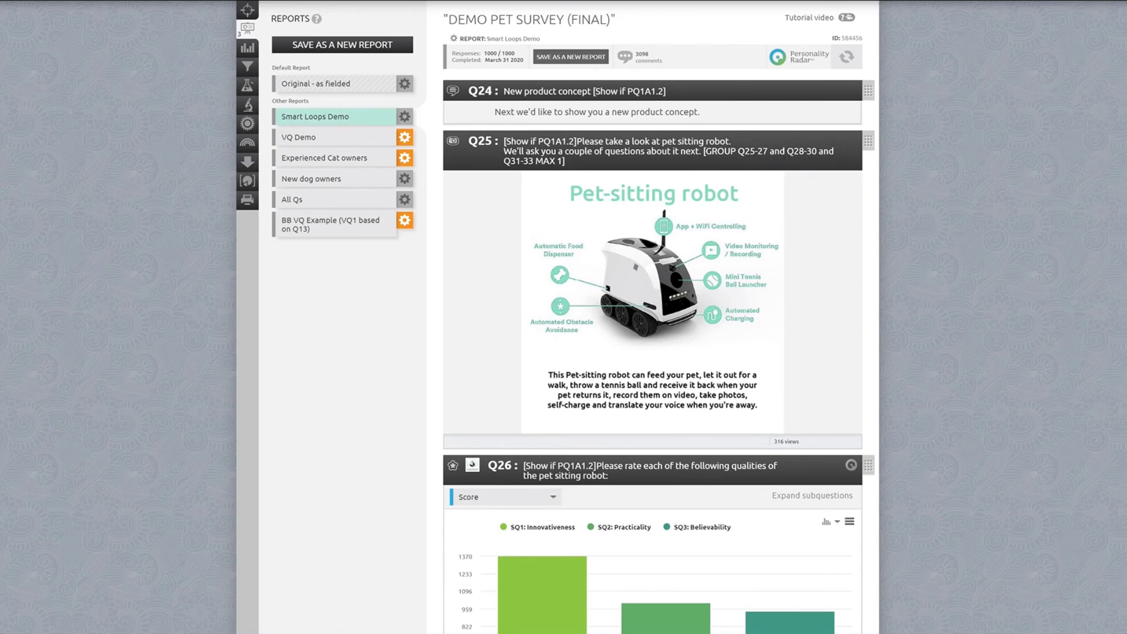
- Examine the Smart Loops Demo report's rating and purchase likelihood charts for each product concept
scroll(652, 317, "down", 3)
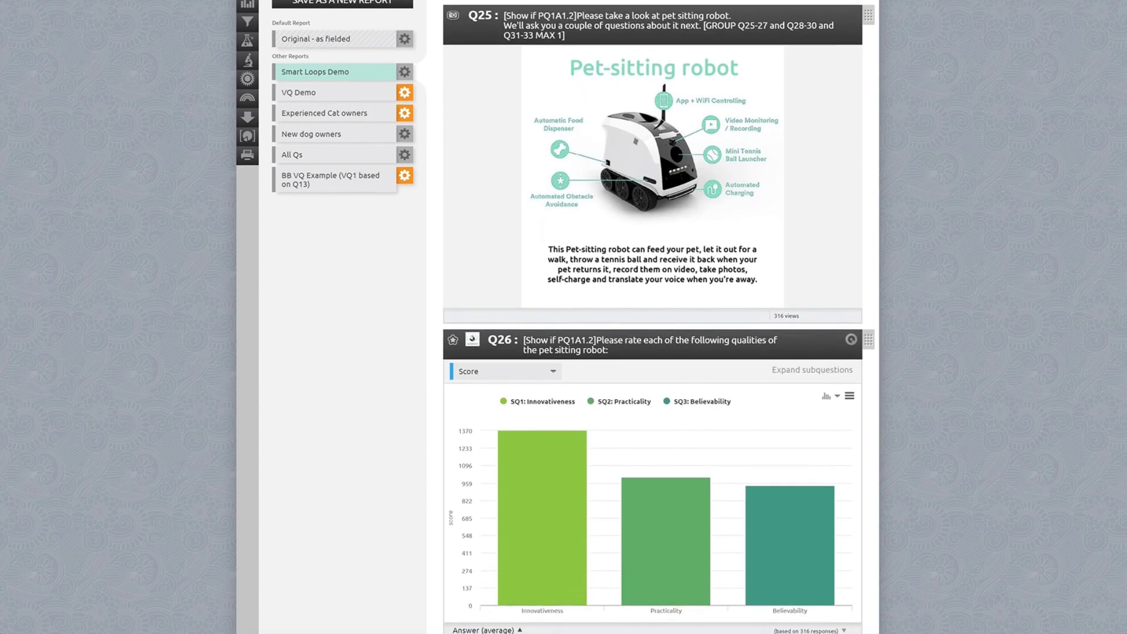
scroll(652, 318, "down", 4)
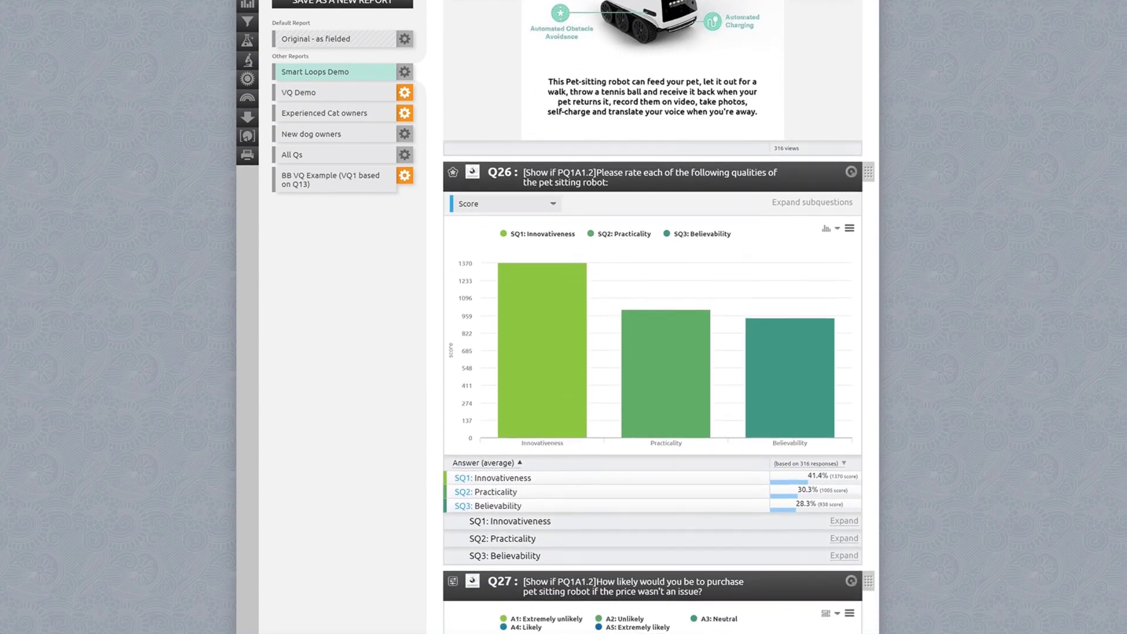
scroll(652, 317, "down", 2)
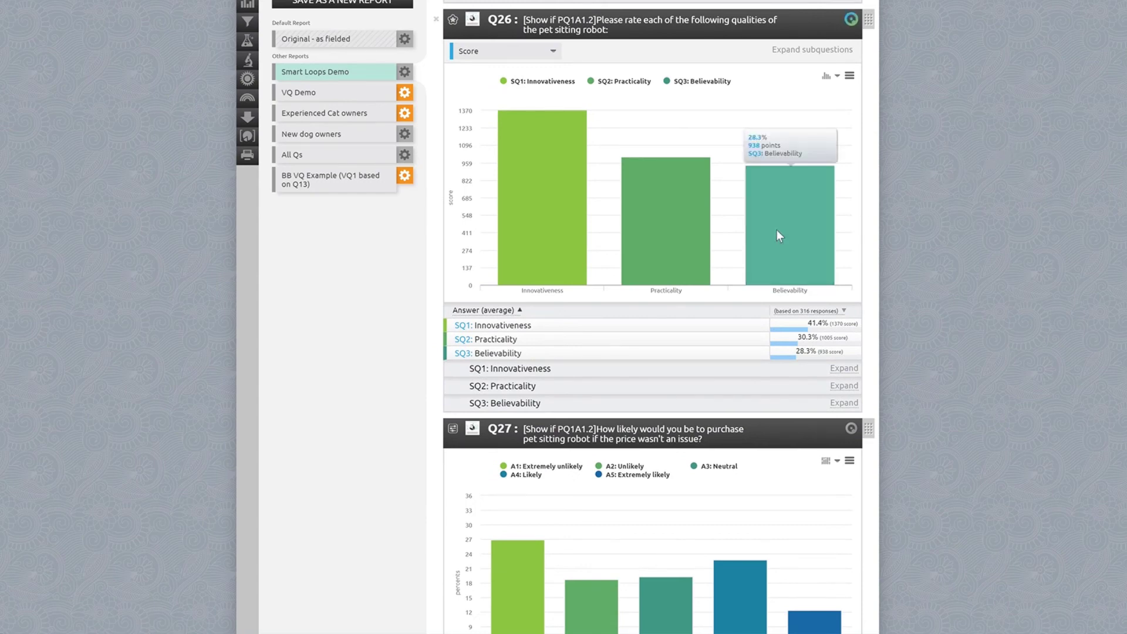
mouse_move(563, 224)
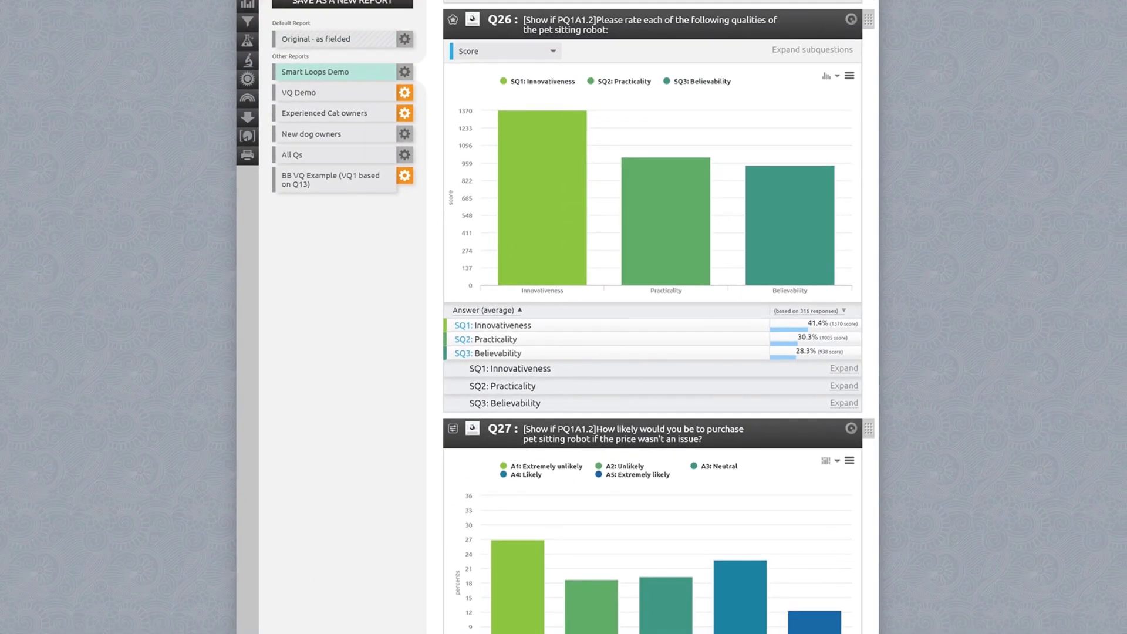
scroll(659, 318, "down", 6)
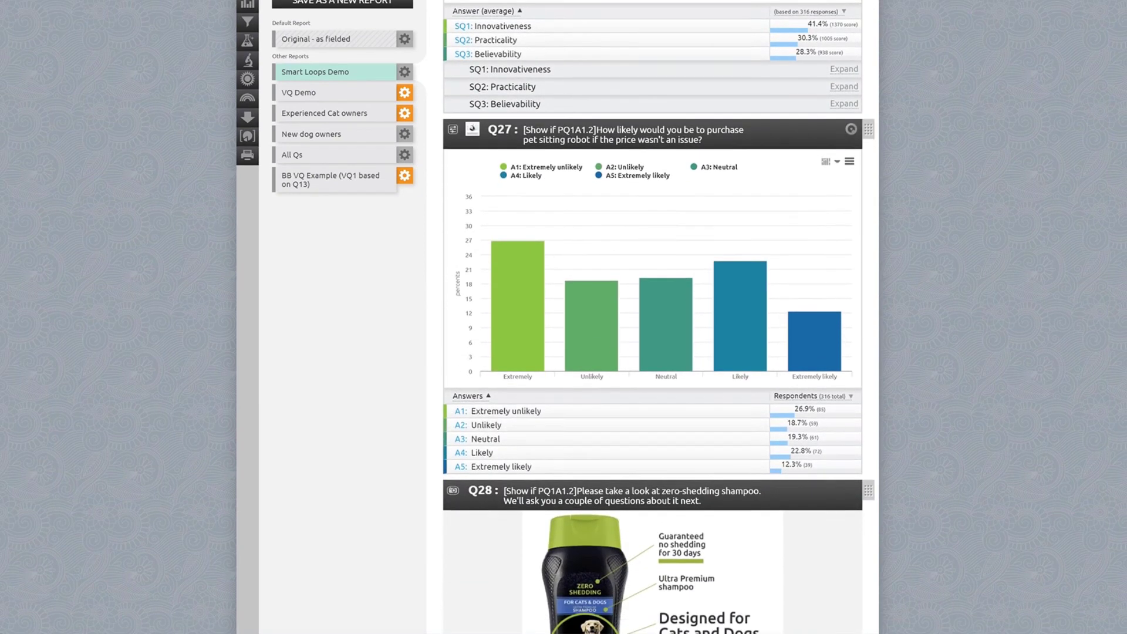
scroll(653, 317, "down", 9)
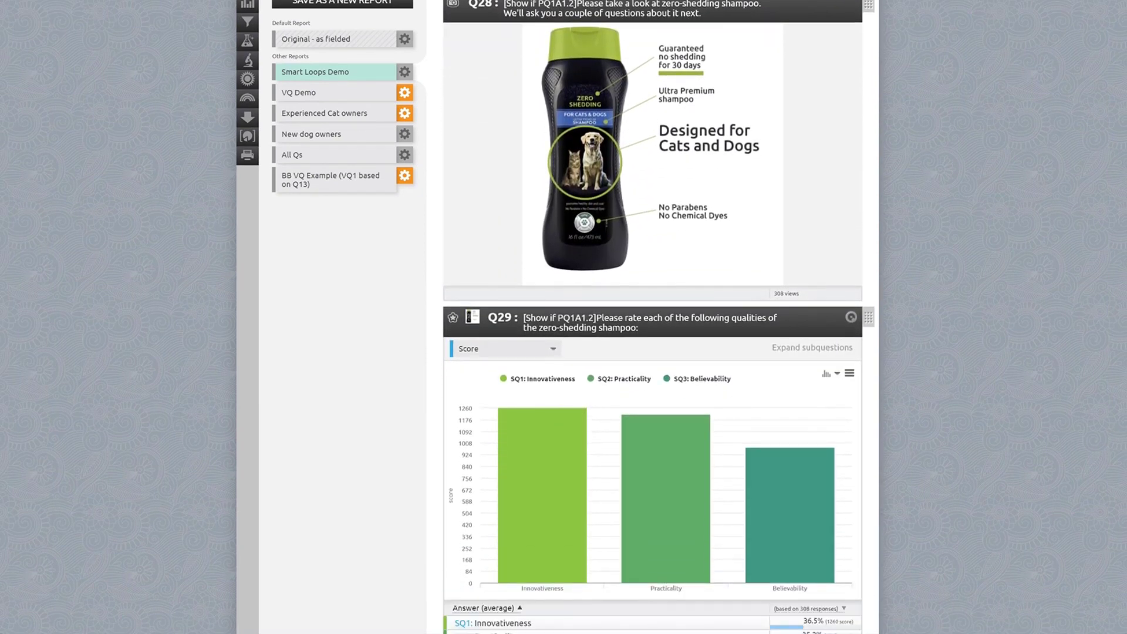
scroll(653, 317, "down", 12)
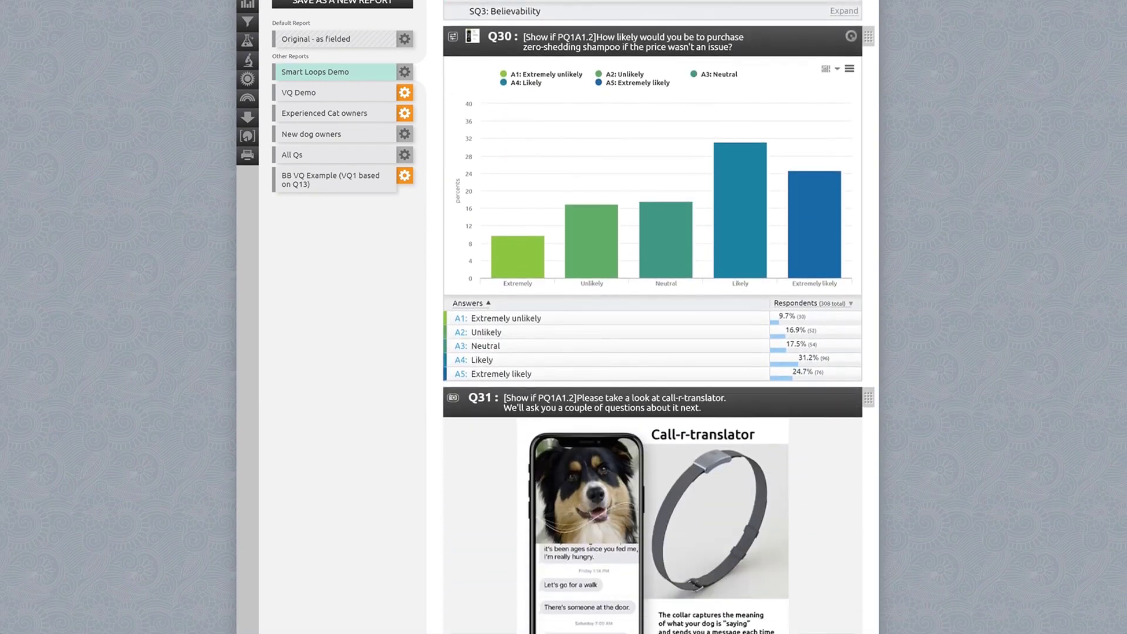